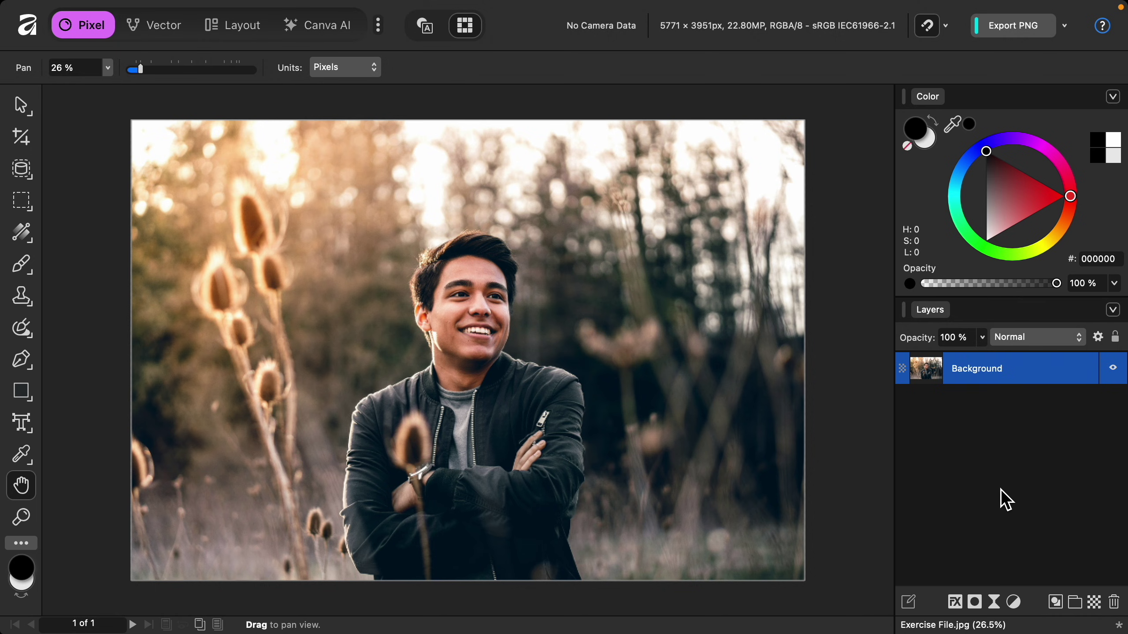
- Add a Black & White adjustment with Red at 72% and Yellow at 33%
click(1014, 602)
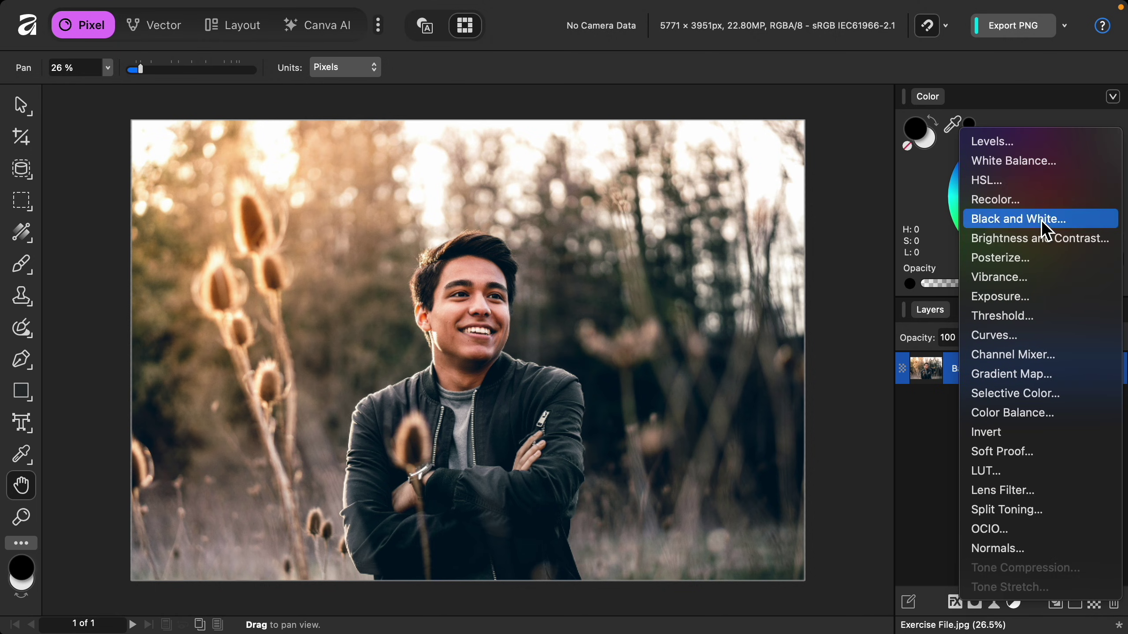
click(1077, 222)
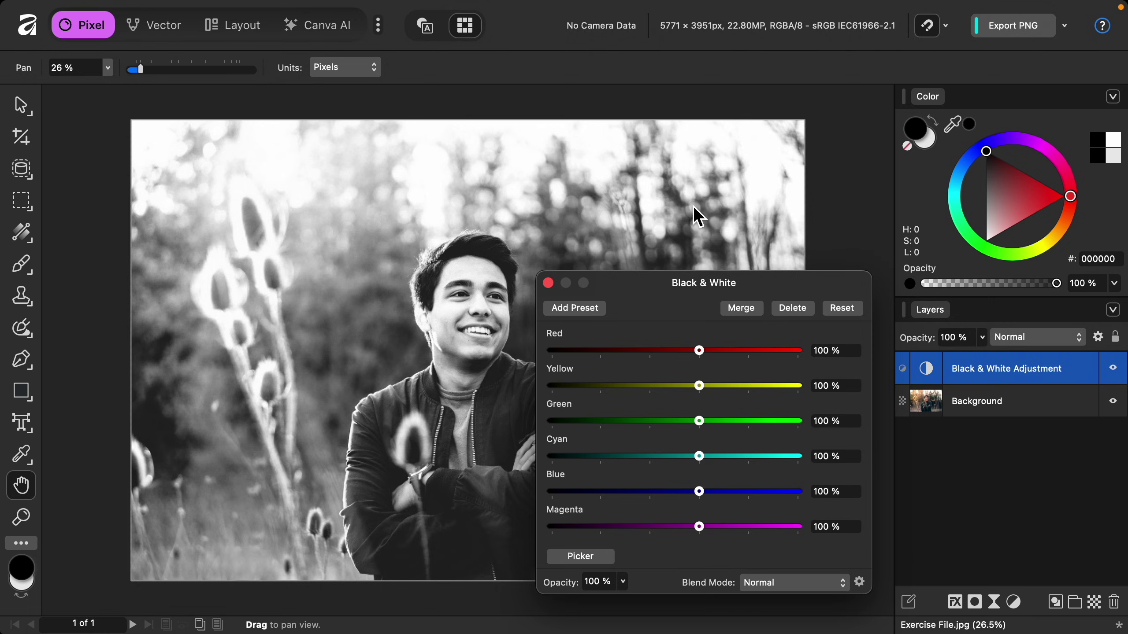
scroll(696, 214, down, 3)
scroll(696, 214, right, 5)
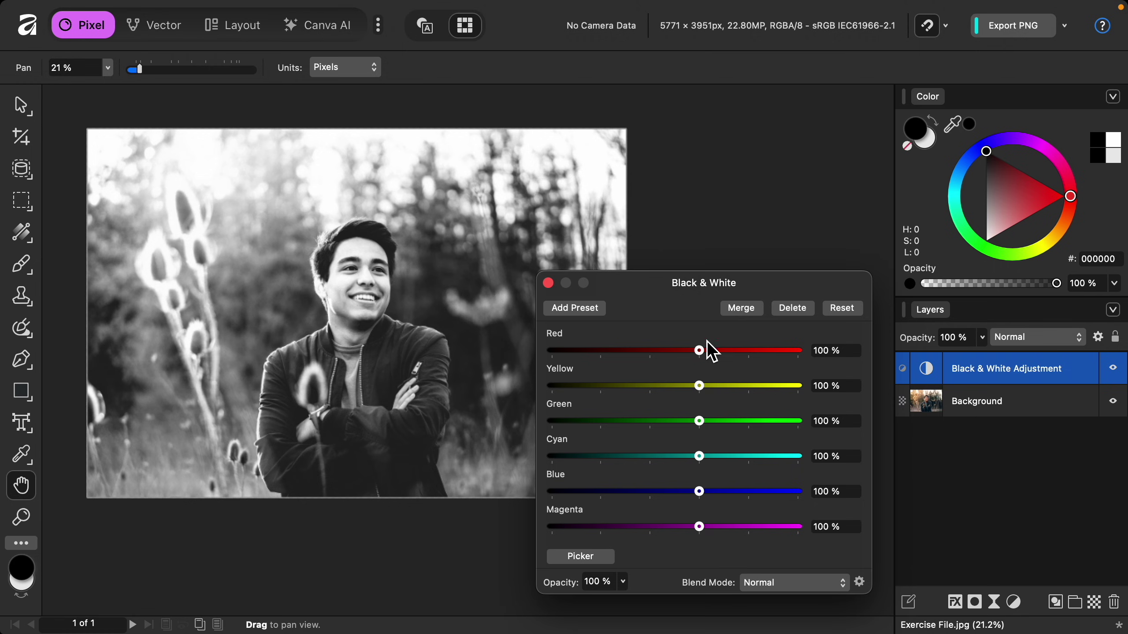
mouse_move(704, 354)
mouse_down()
mouse_move(762, 355)
mouse_move(621, 356)
mouse_move(707, 367)
mouse_up()
drag(701, 353, 673, 405)
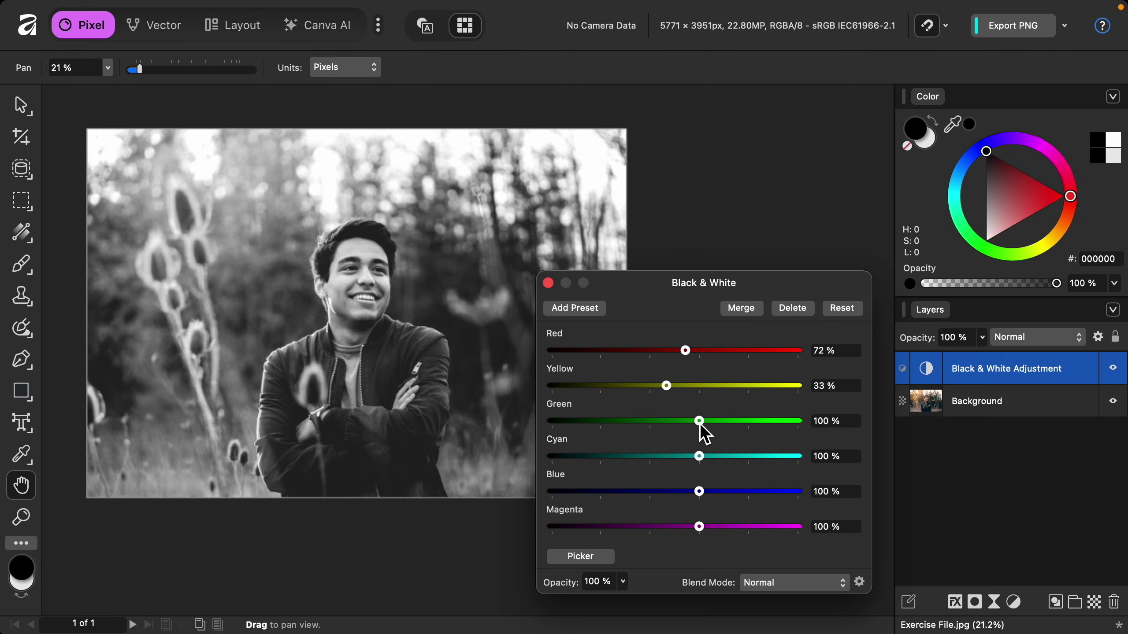
- Set Green to 65%, Cyan 33% and Blue 65%, and reset Magenta to 100%
drag(702, 424, 736, 530)
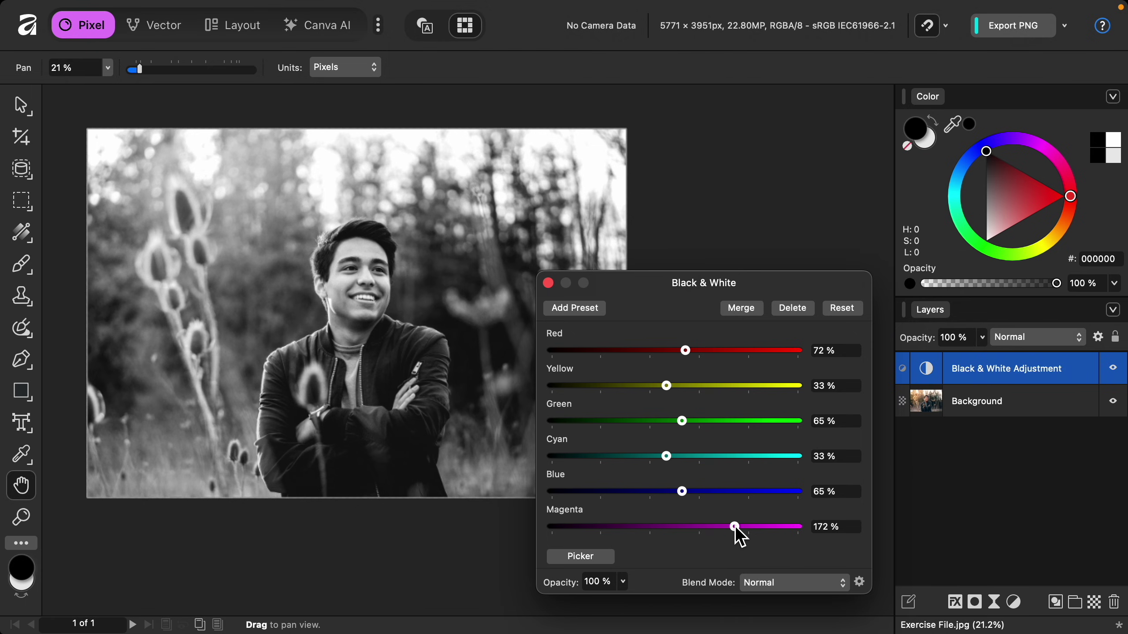
double_click(735, 528)
- Close the Black & White settings, fit the photo to view, and toggle the adjustment off and on
click(549, 282)
key(ctrl+0)
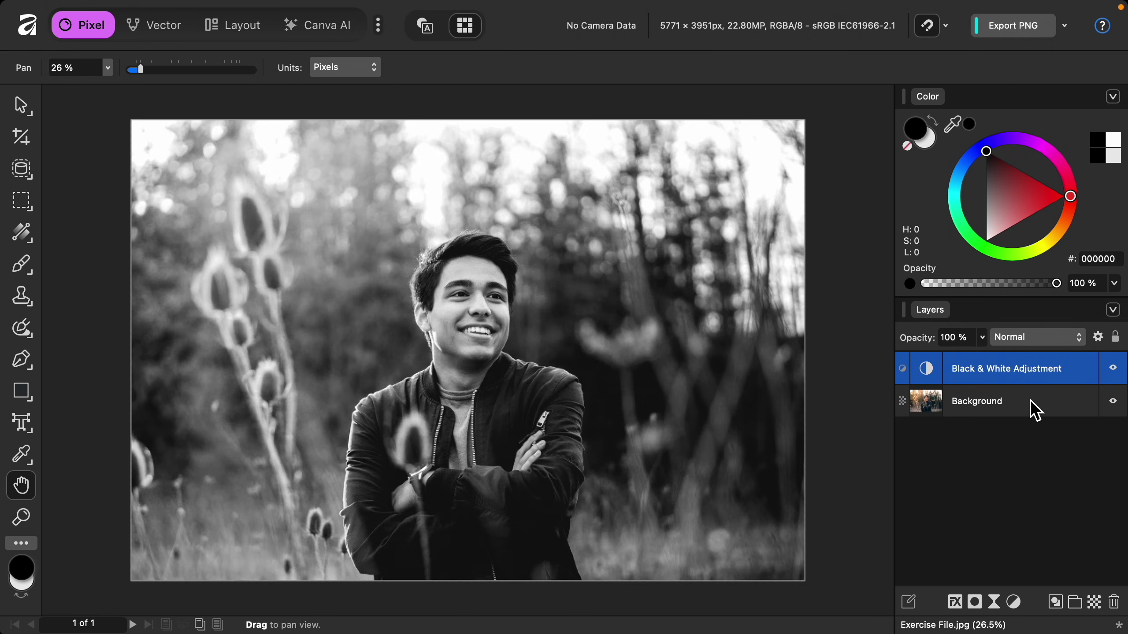
click(1112, 368)
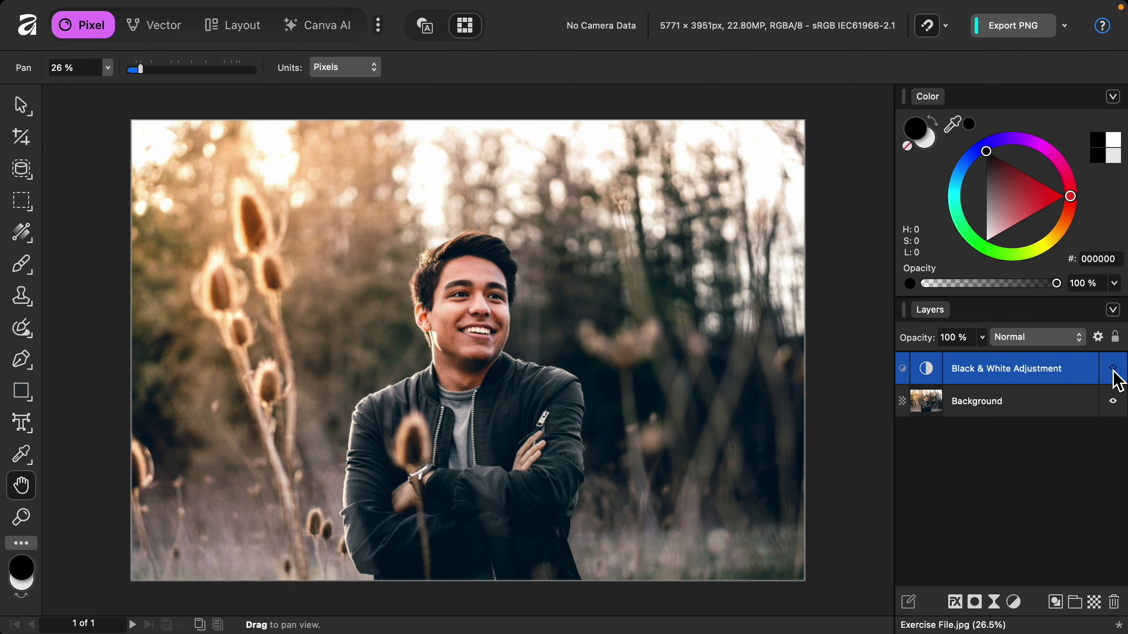
click(1113, 369)
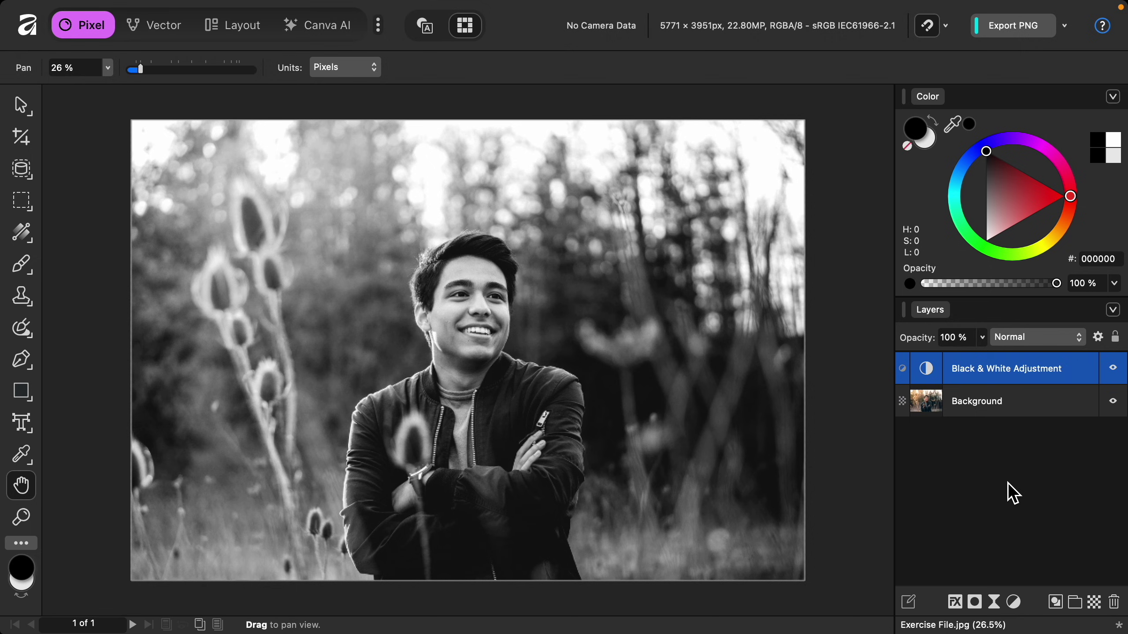
- Add a new Pixel layer and paint a light grey (EBEBEB) test stroke right of the face
click(1095, 603)
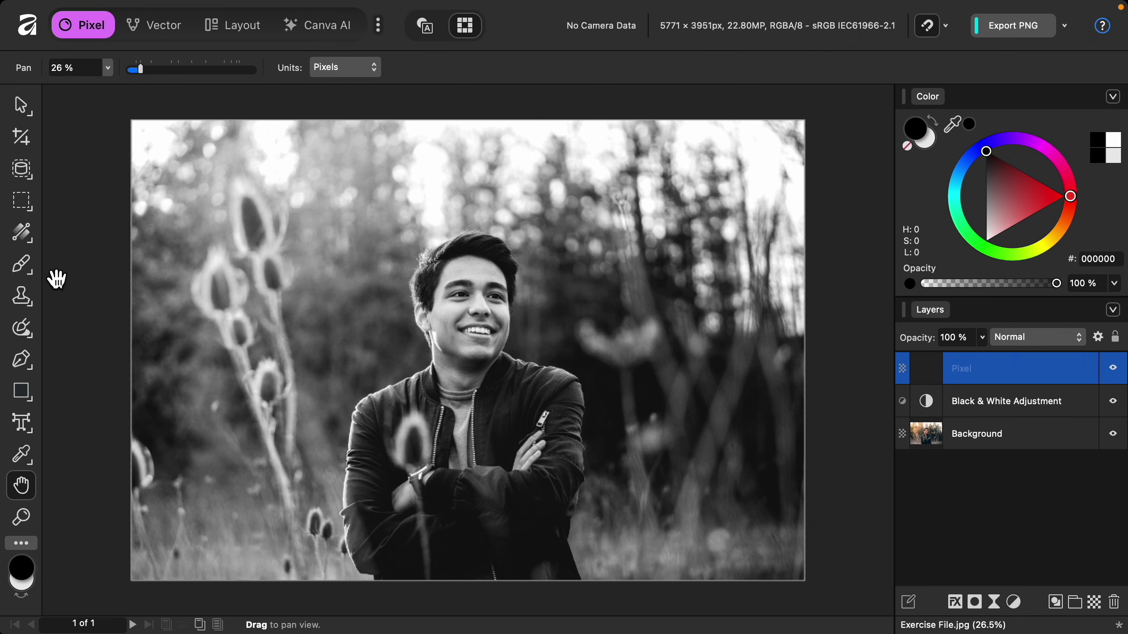
click(21, 264)
key(x)
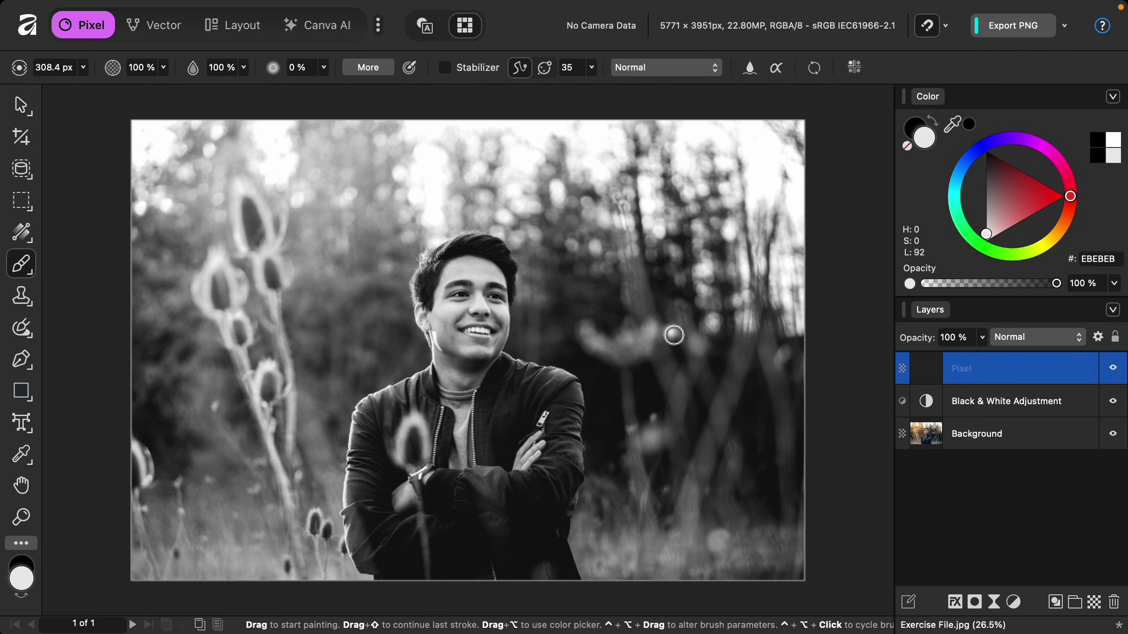
mouse_move(639, 335)
mouse_down()
mouse_move(701, 319)
mouse_move(676, 388)
mouse_move(695, 402)
mouse_up()
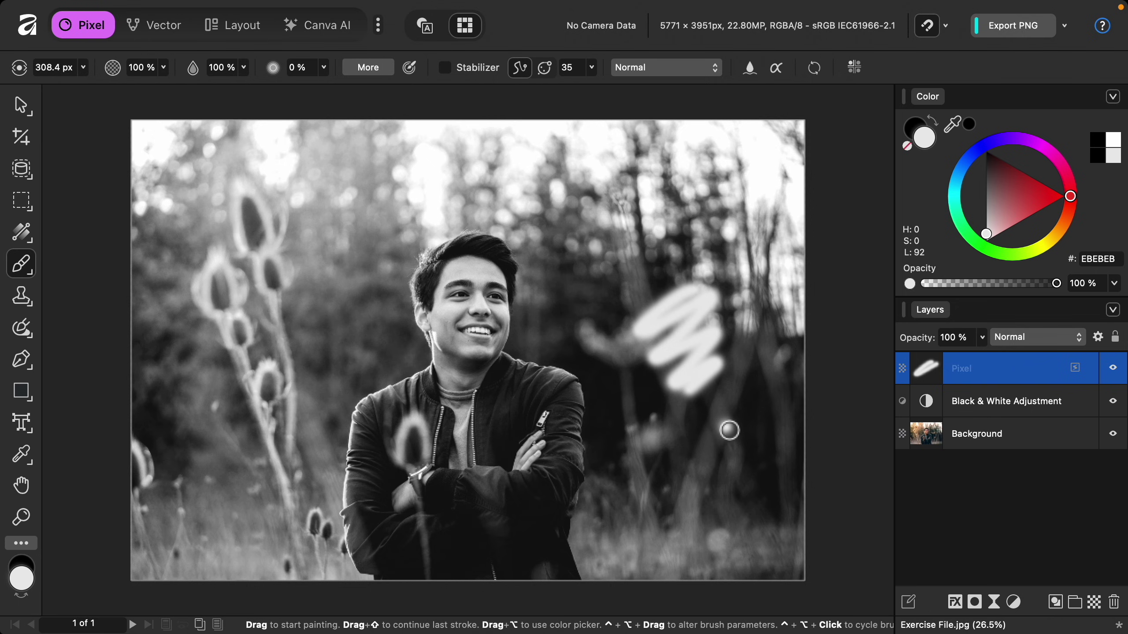
- Undo the test stroke and set the Pixel layer's blend mode to Overlay
key(super+z)
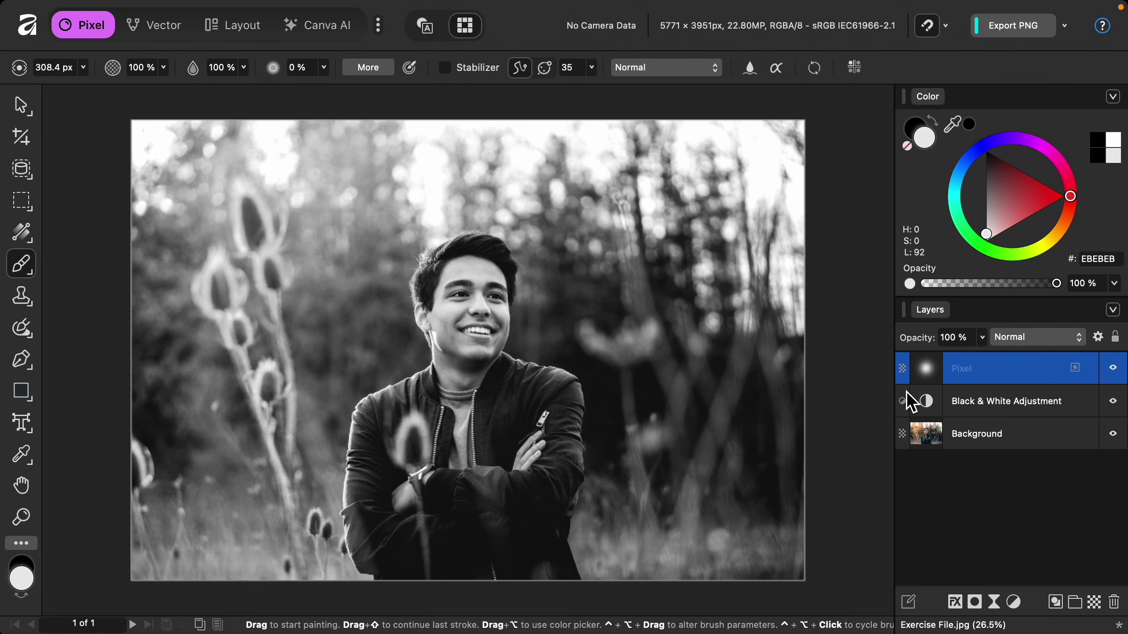
click(1013, 339)
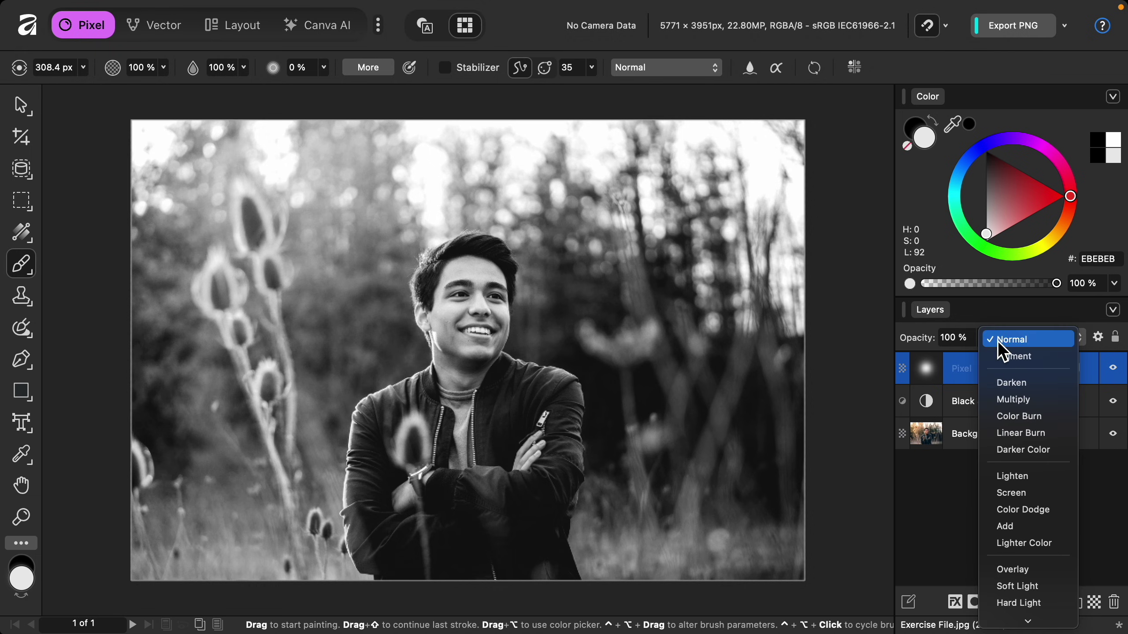
click(1001, 569)
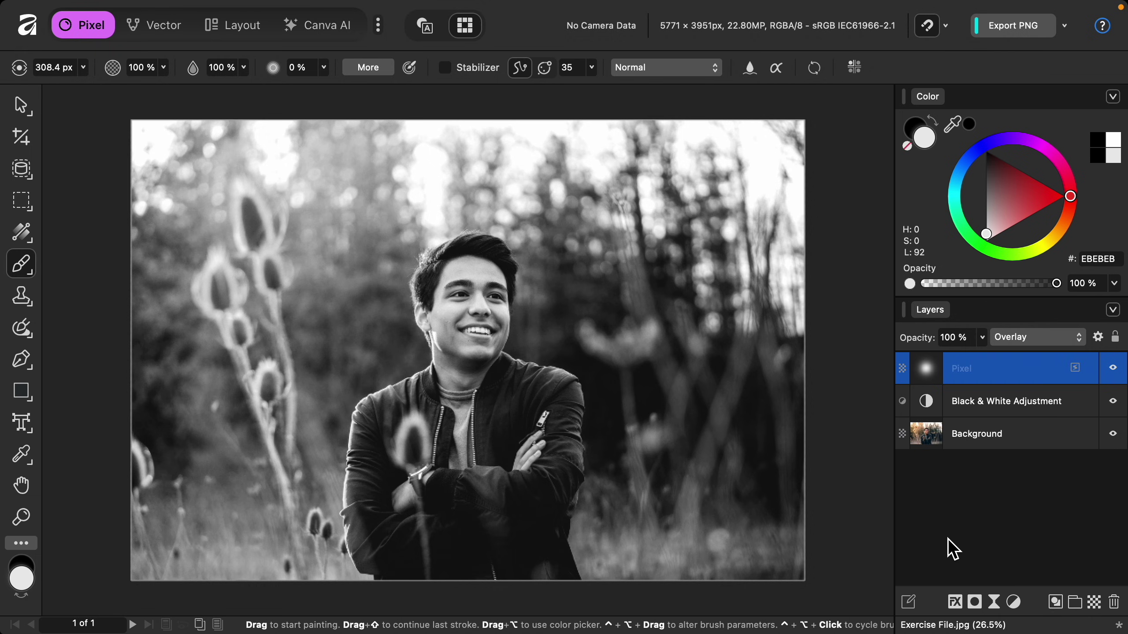
- Undo a trial background stroke and enlarge the brush to 1897.7 px
mouse_move(680, 277)
mouse_down()
mouse_move(640, 349)
mouse_move(735, 313)
mouse_move(658, 394)
mouse_move(751, 405)
mouse_move(695, 474)
mouse_up()
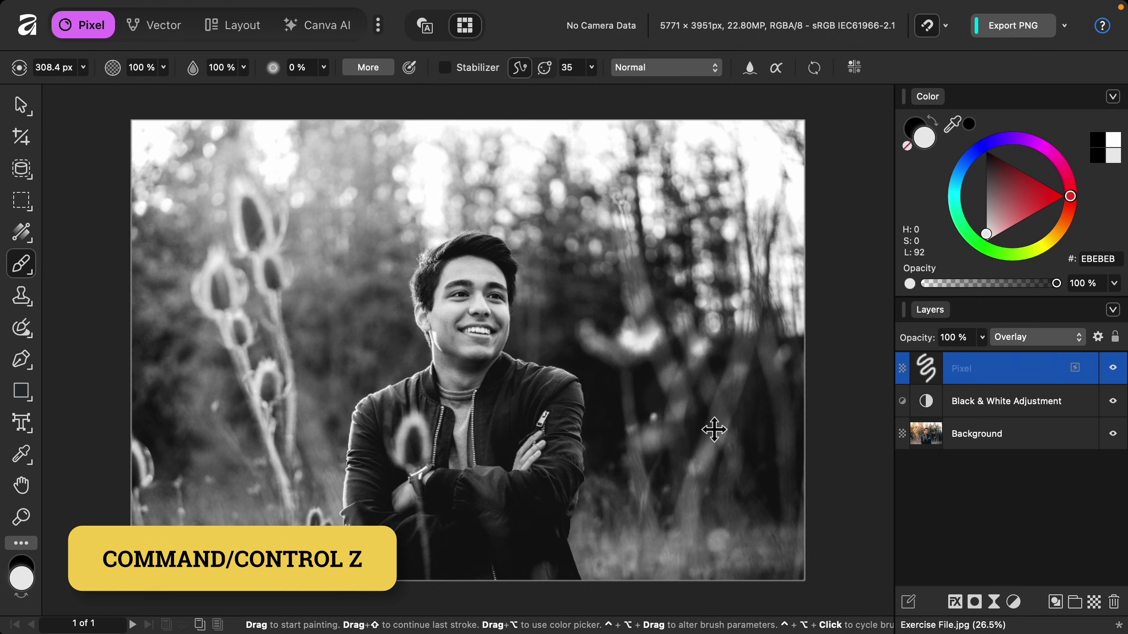
key(ctrl+z)
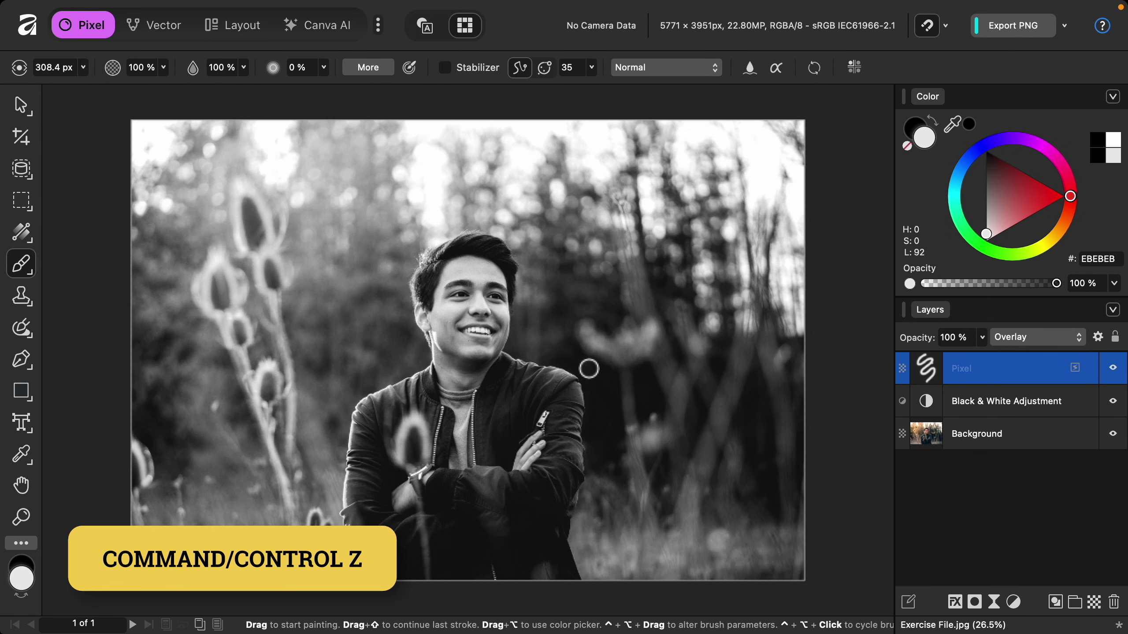
key(bracketright)
key(bracketright)
key(bracketright)
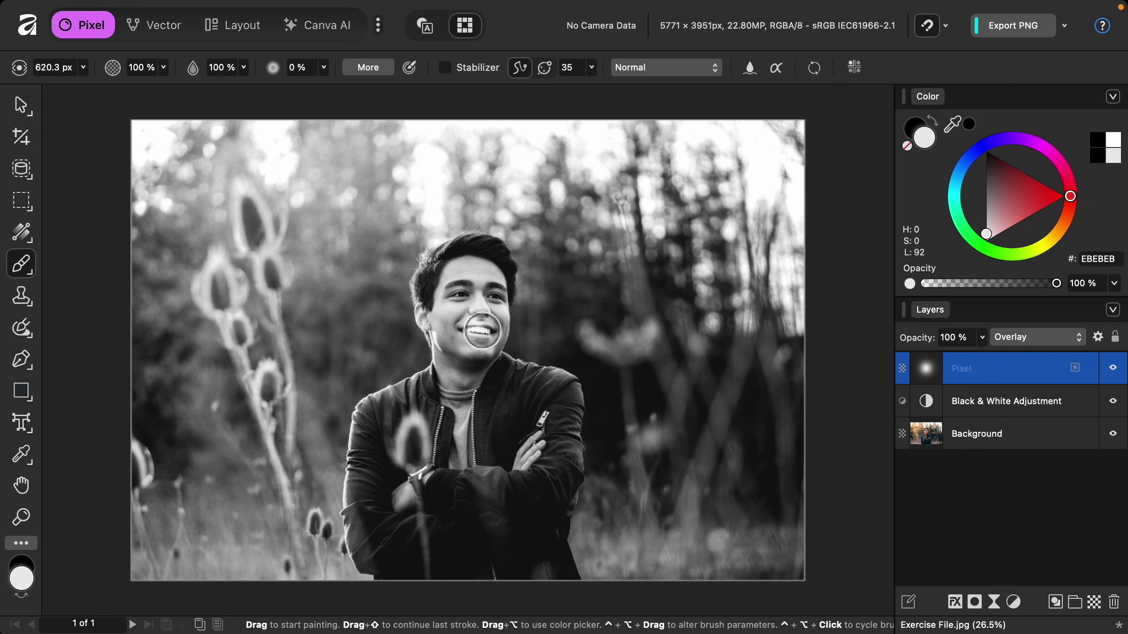
key(bracketright)
key(bracketright)
key(bracketright)
key(bracketright)
key(bracketright)
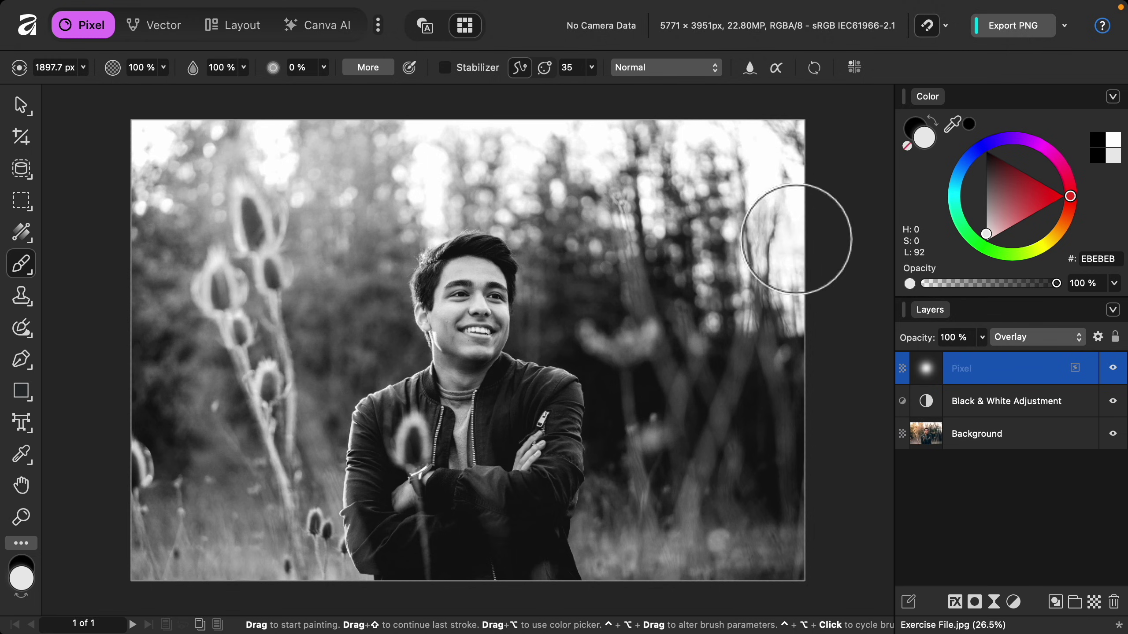
- Switch the brush colour to black and lower its flow to 5%
click(911, 128)
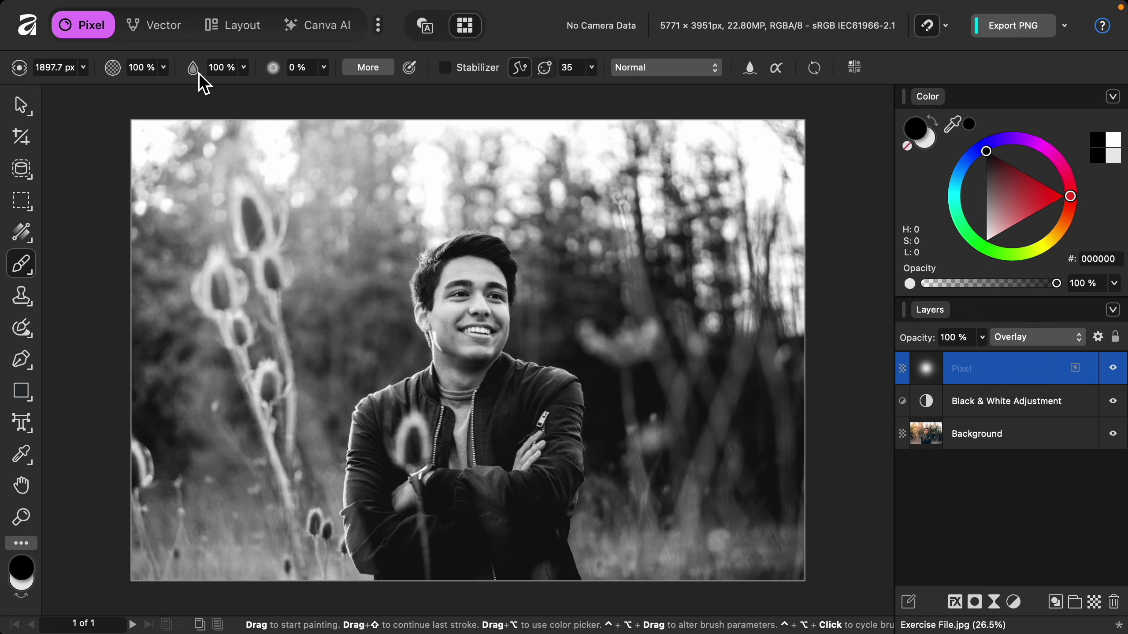
drag(196, 72, 115, 88)
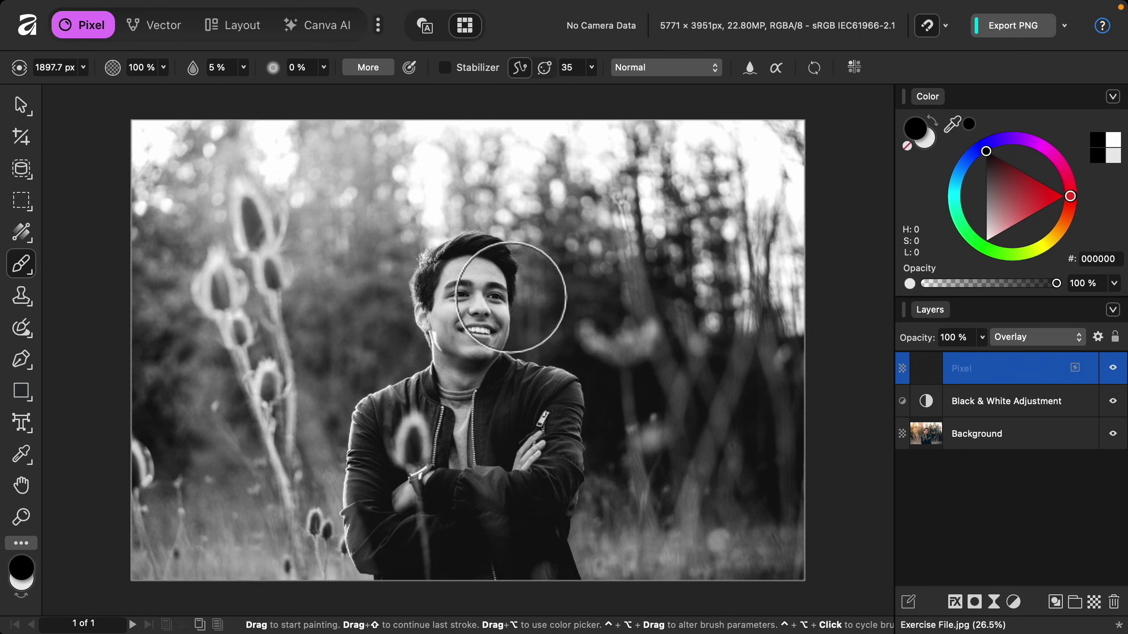
- With white at 990.6 px brush size, brighten the face, neck and jacket
key(x)
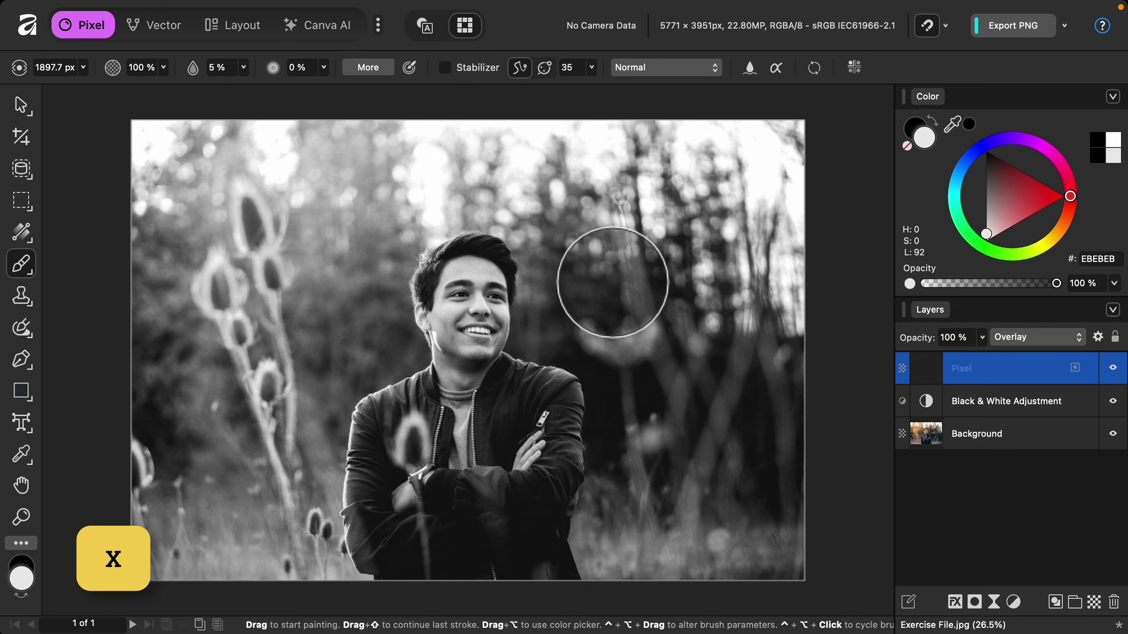
key(x)
key(x)
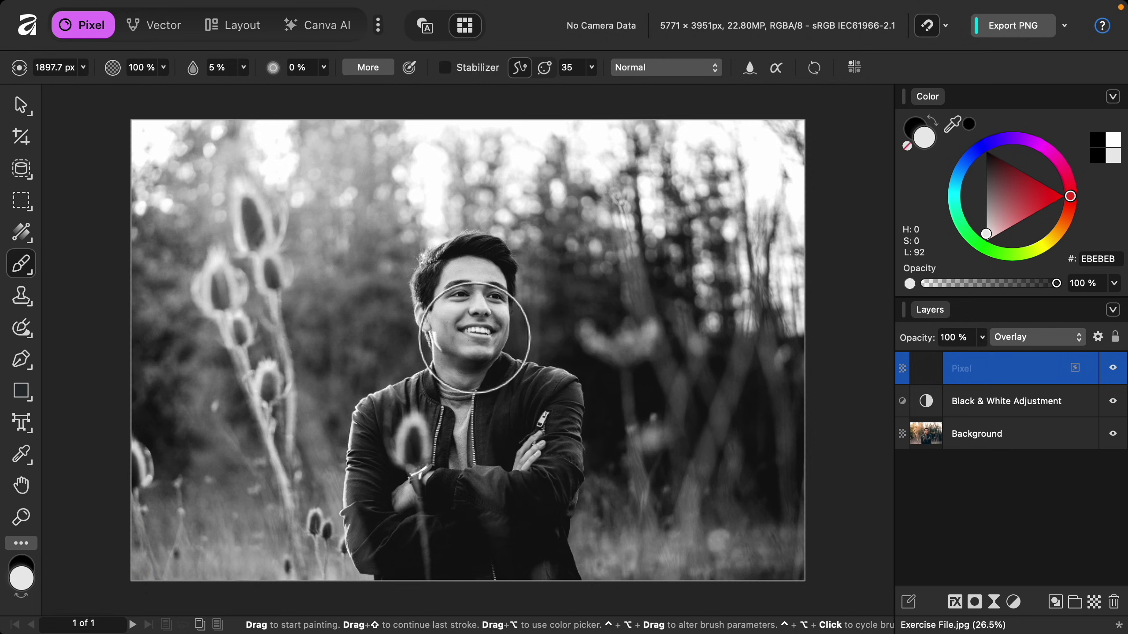
key(bracketleft)
key(bracketleft)
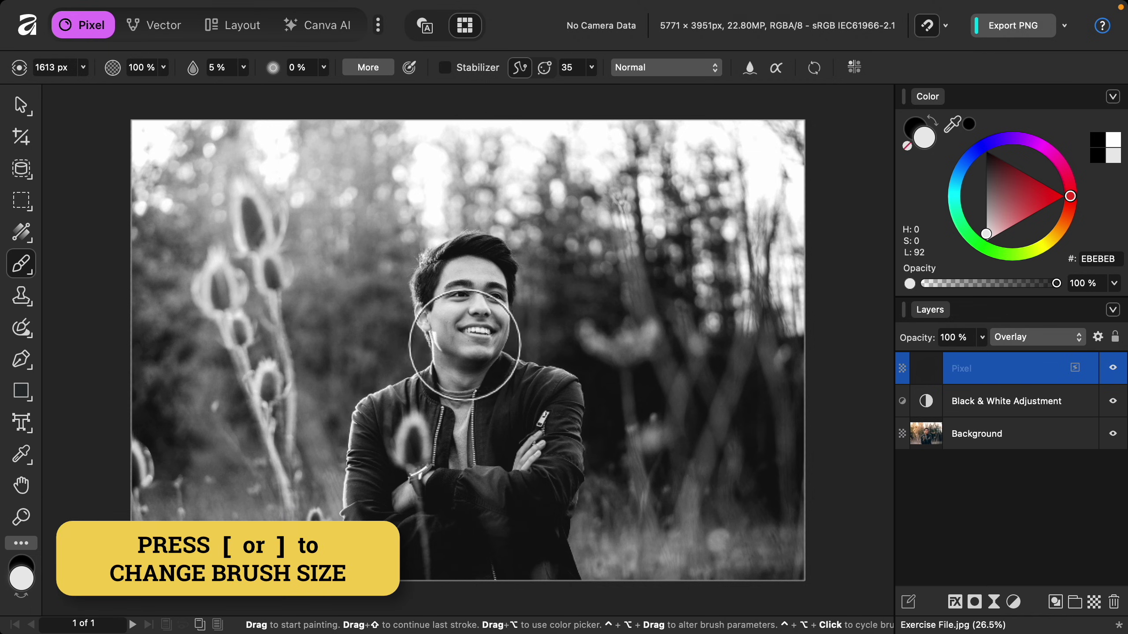
key(bracketleft)
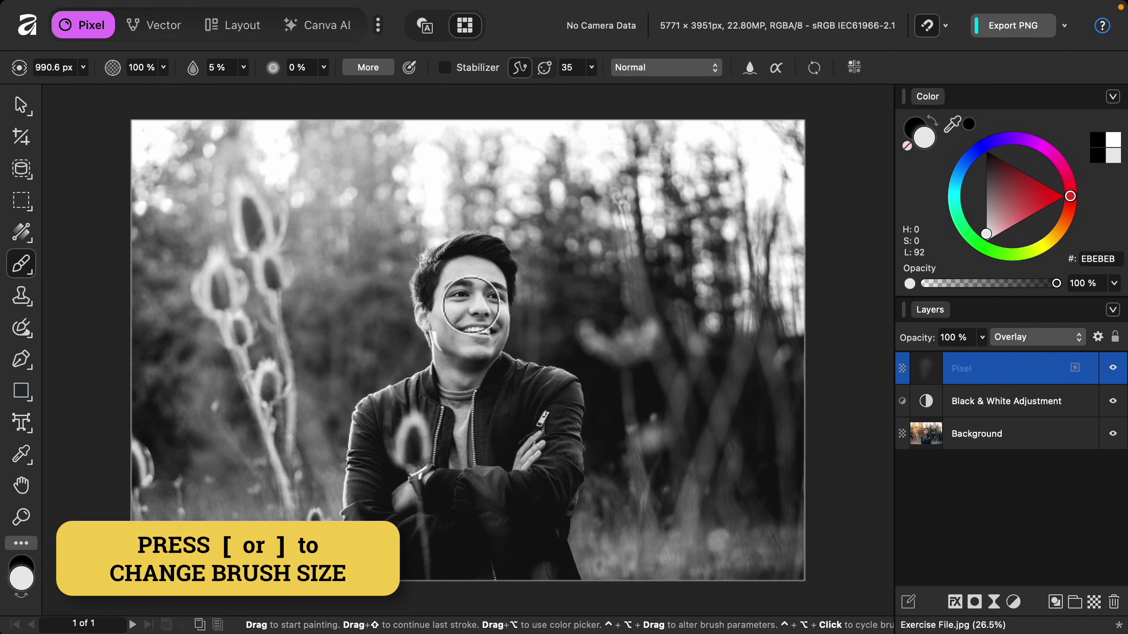
mouse_move(459, 379)
mouse_down()
mouse_move(389, 428)
mouse_move(373, 472)
mouse_move(386, 548)
mouse_move(393, 469)
mouse_move(475, 385)
mouse_move(509, 384)
mouse_move(557, 413)
mouse_move(551, 499)
mouse_move(493, 393)
mouse_move(470, 487)
mouse_move(454, 429)
mouse_move(425, 566)
mouse_move(556, 569)
mouse_move(538, 474)
mouse_move(495, 389)
mouse_move(454, 404)
mouse_move(470, 365)
mouse_move(472, 266)
mouse_up()
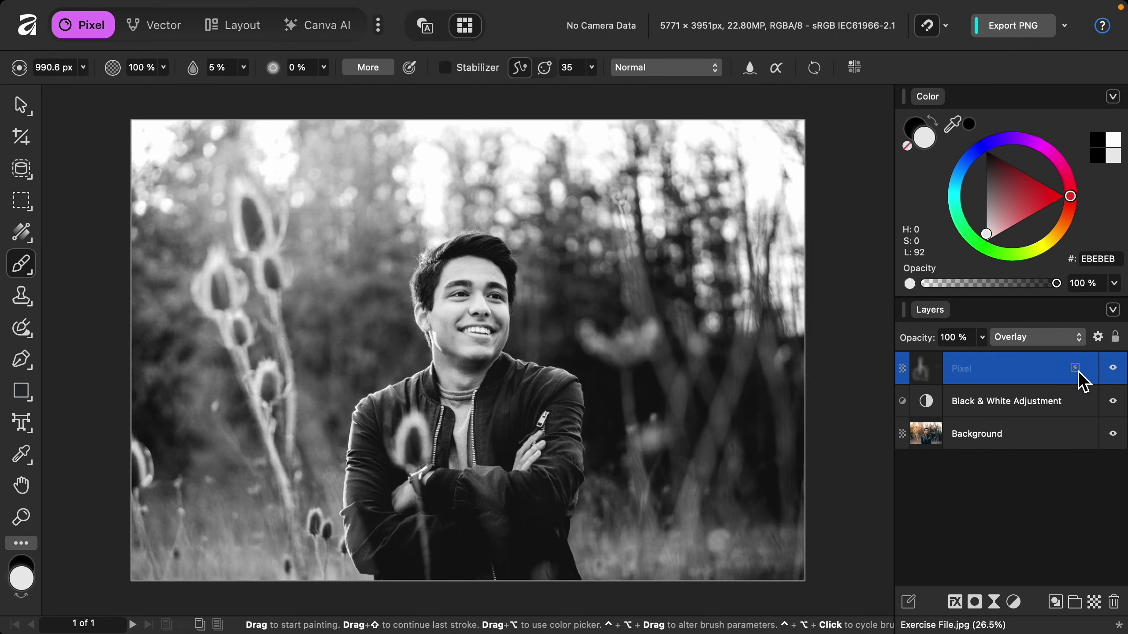
- Compare the Pixel layer off and on, then brighten the right sleeve edge with a ~120 px brush
click(1114, 369)
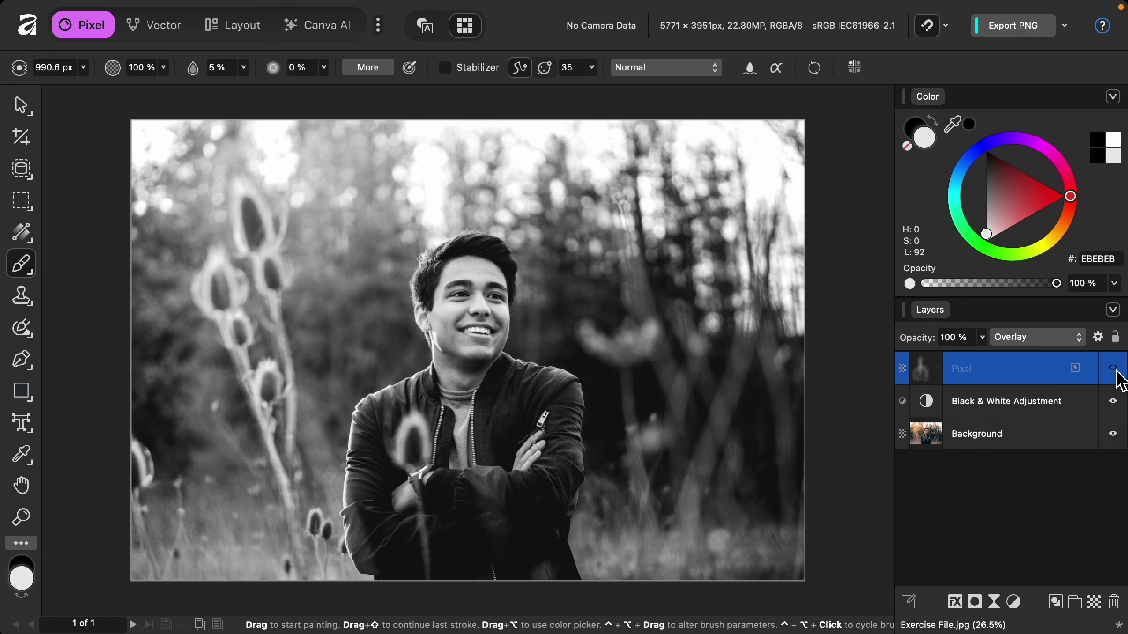
click(1113, 368)
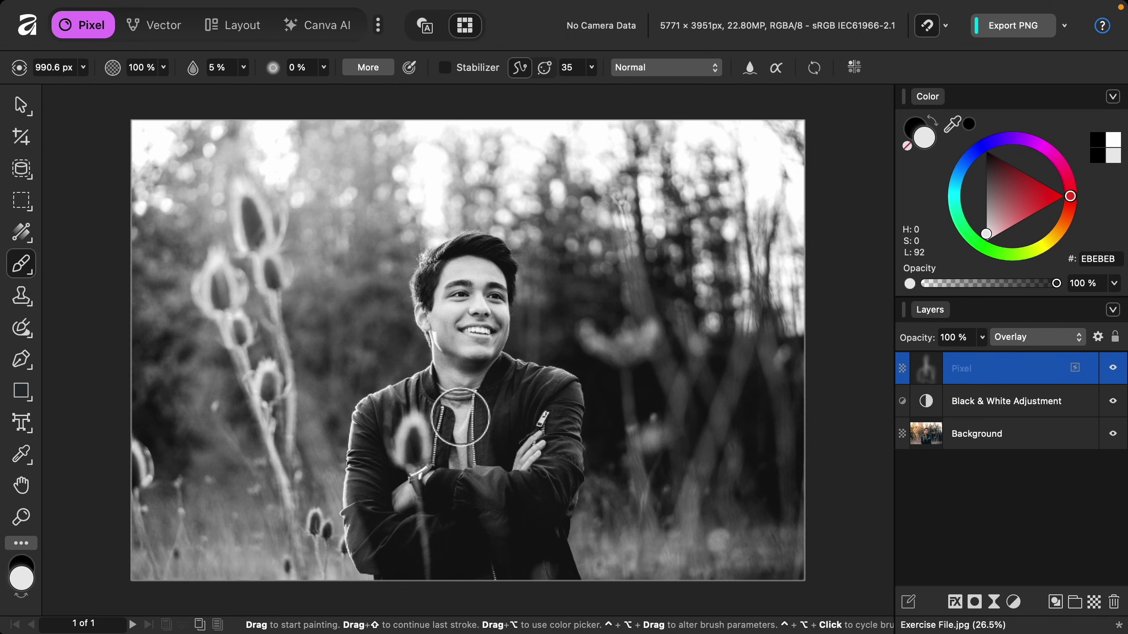
scroll(427, 417, up, 1)
scroll(422, 416, up, 3)
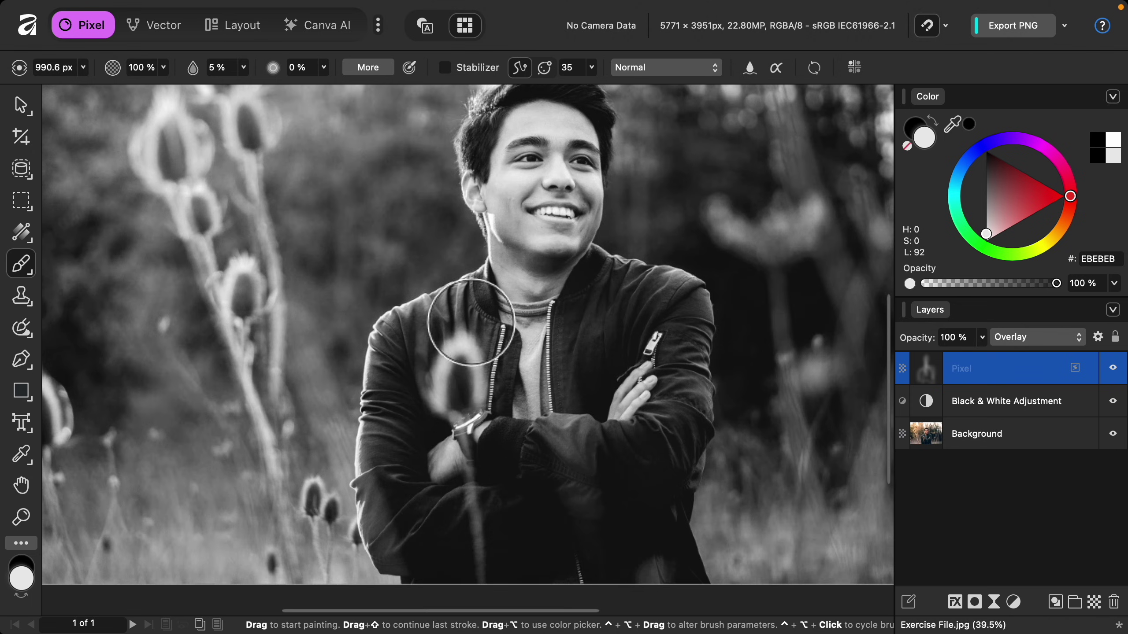
mouse_move(471, 322)
mouse_down()
mouse_move(492, 260)
mouse_move(374, 336)
mouse_move(370, 532)
mouse_up()
mouse_move(666, 426)
mouse_down()
mouse_move(699, 370)
mouse_move(712, 421)
mouse_move(711, 304)
mouse_up()
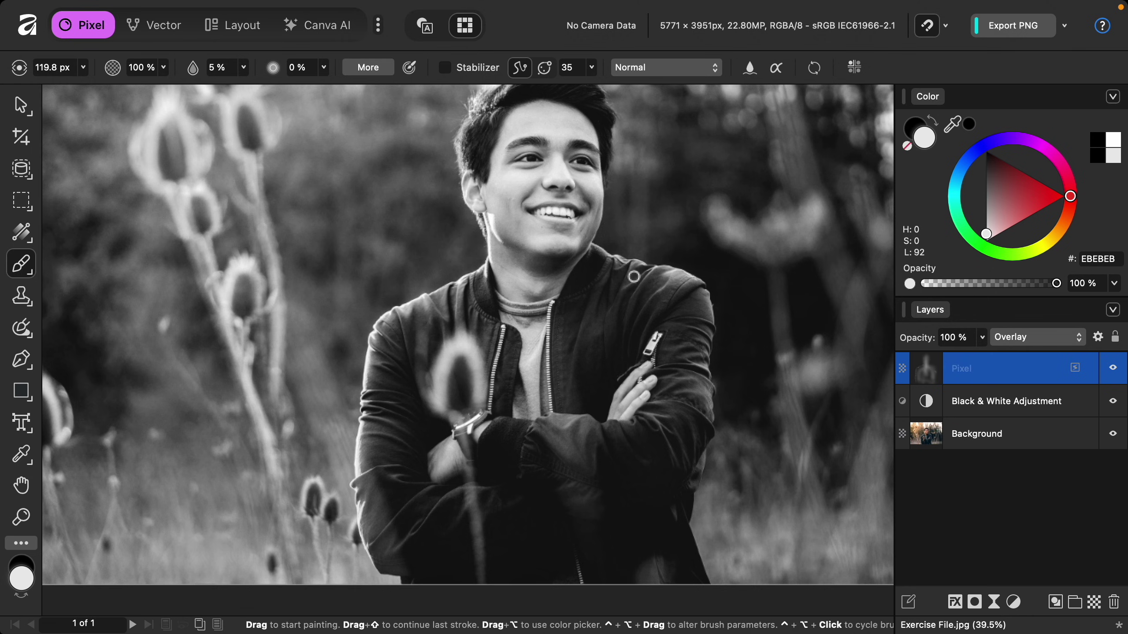
- Switch paint to black at about 182 px and toggle the Pixel layer to compare
scroll(633, 276, up, 3)
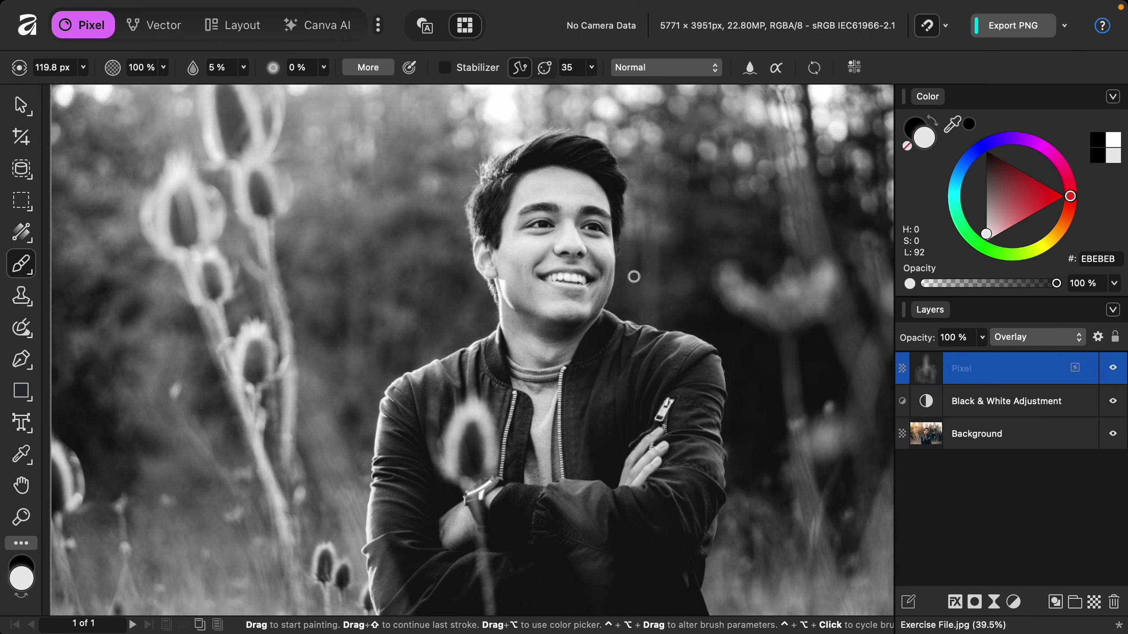
key(x)
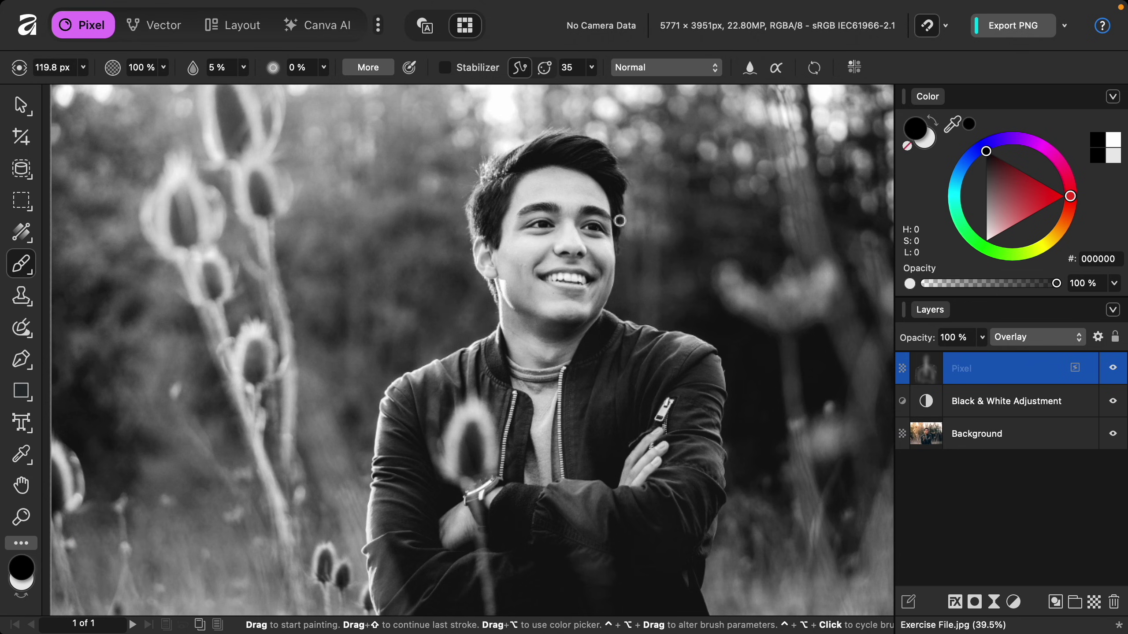
key(])
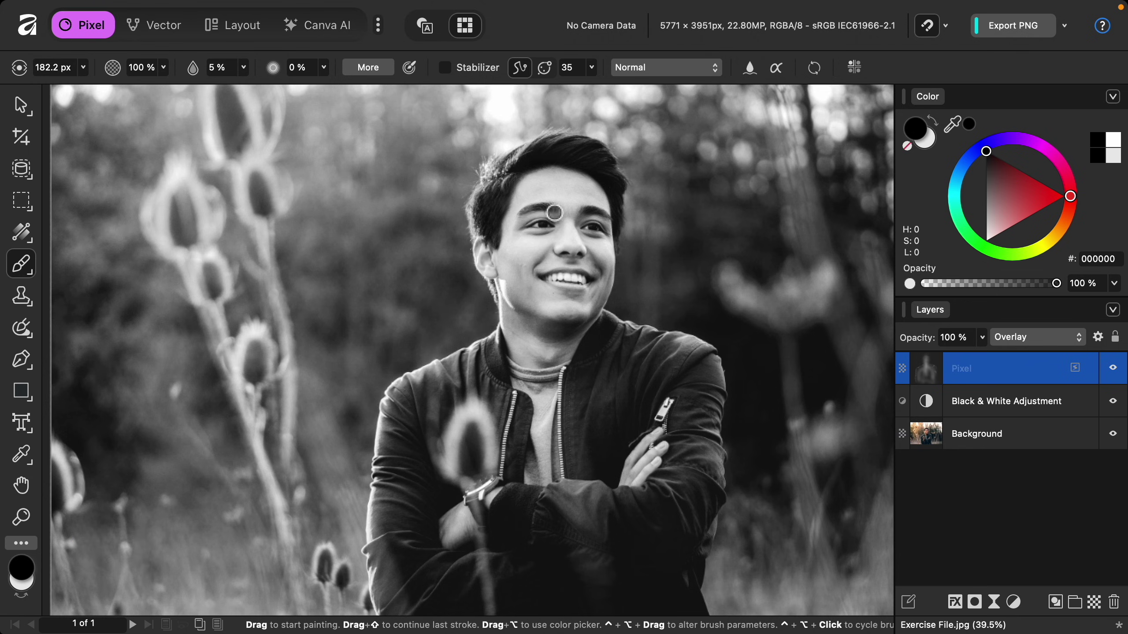
scroll(646, 263, down, 3)
scroll(646, 262, up, 1)
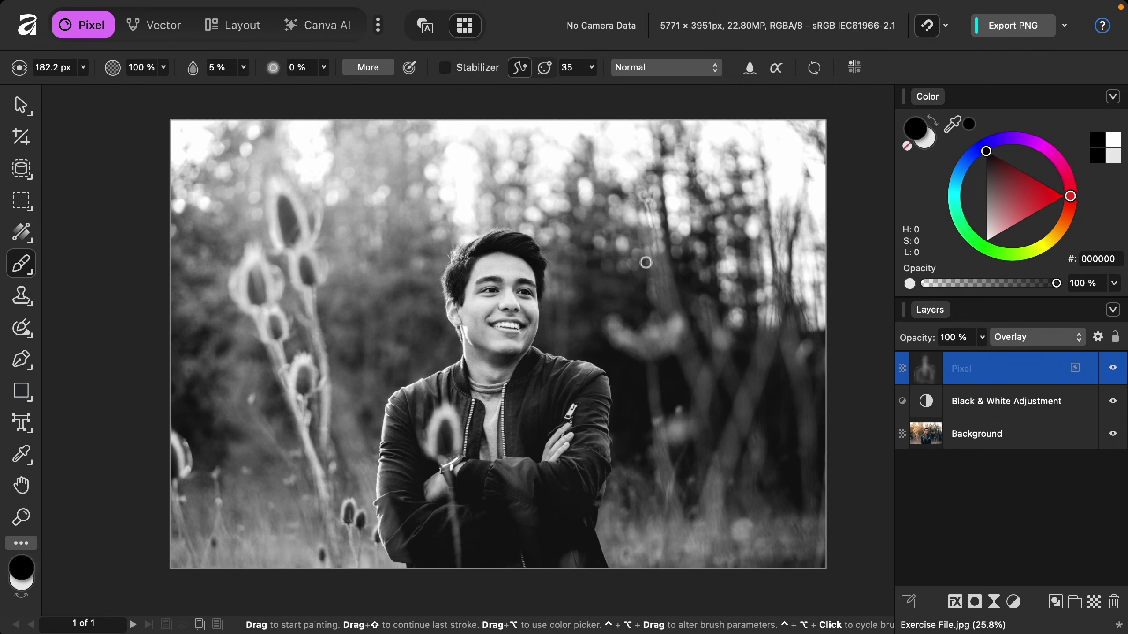
click(1113, 369)
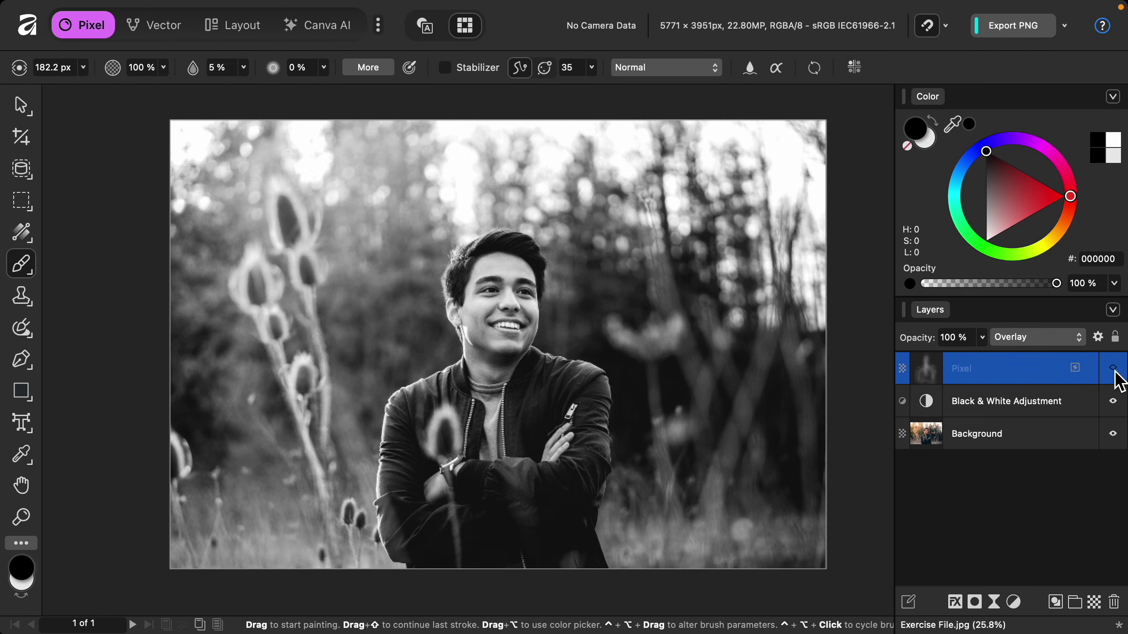
click(1116, 373)
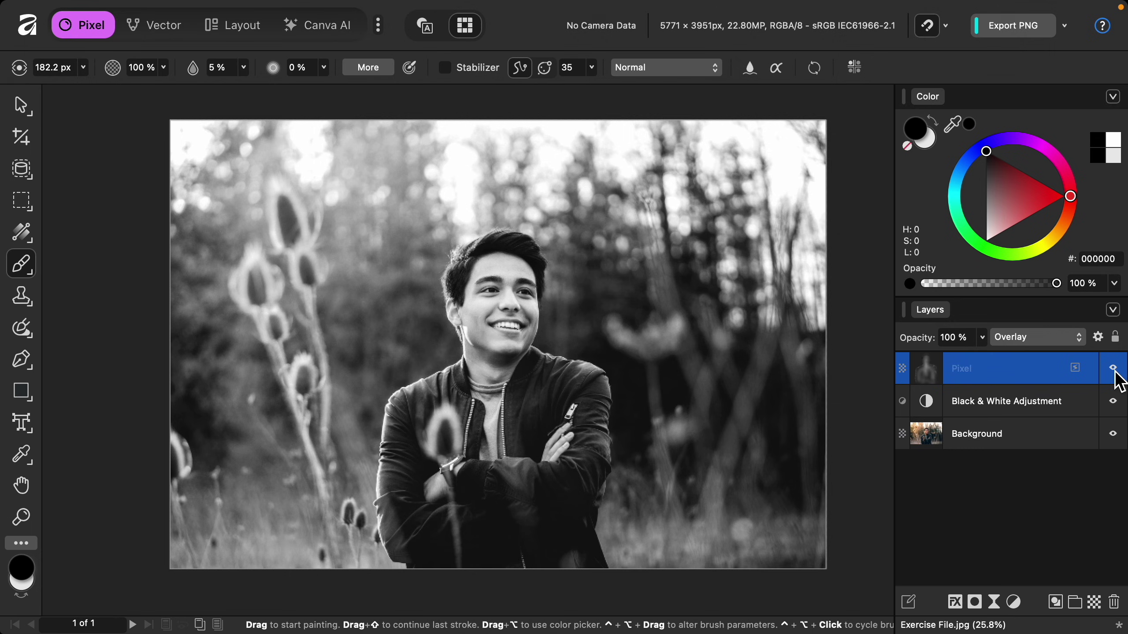
click(1115, 373)
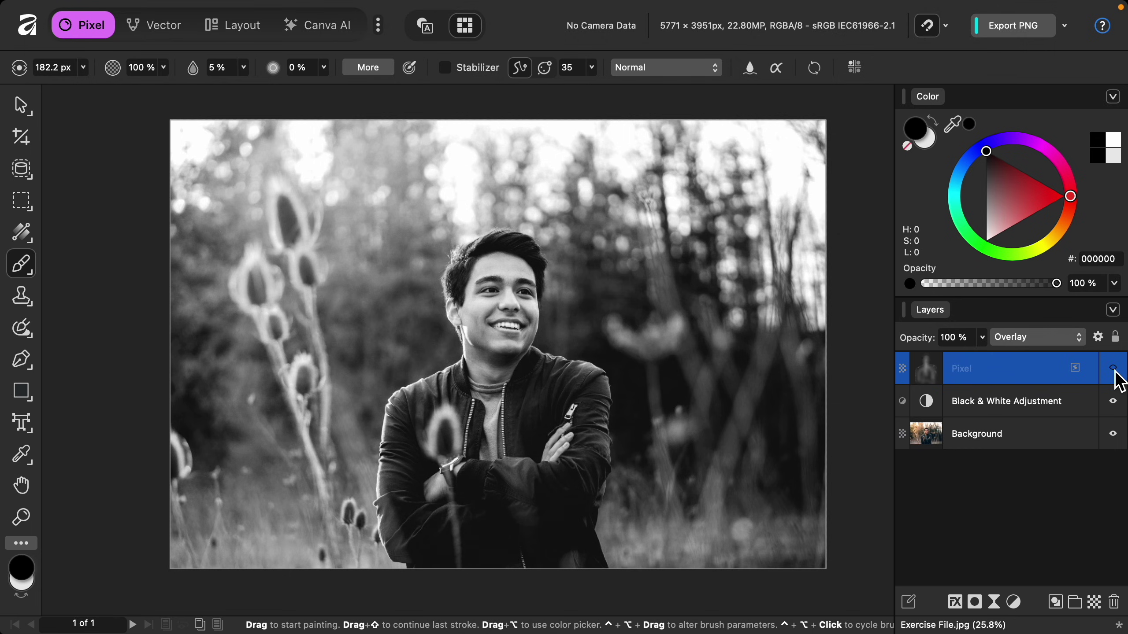
click(1115, 373)
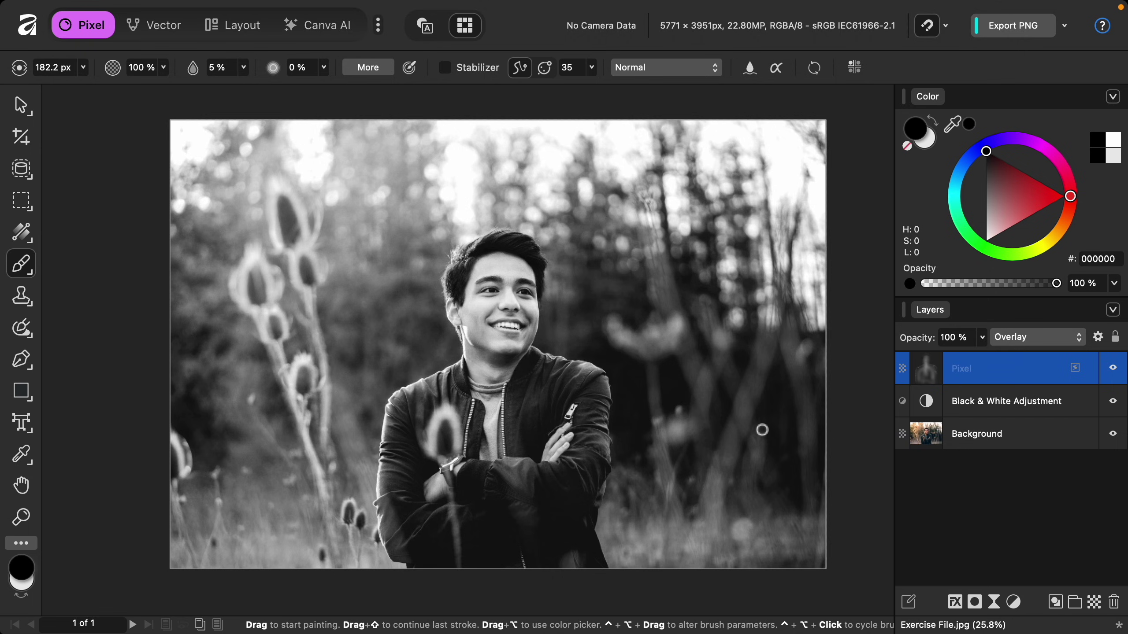
- Enlarge the brush to 1960.2 px and paint black over the background beside and below the subject
key(bracketright)
key(bracketright)
key(bracketright)
key(bracketright)
key(bracketright)
key(bracketright)
key(bracketright)
key(bracketright)
key(bracketright)
key(bracketright)
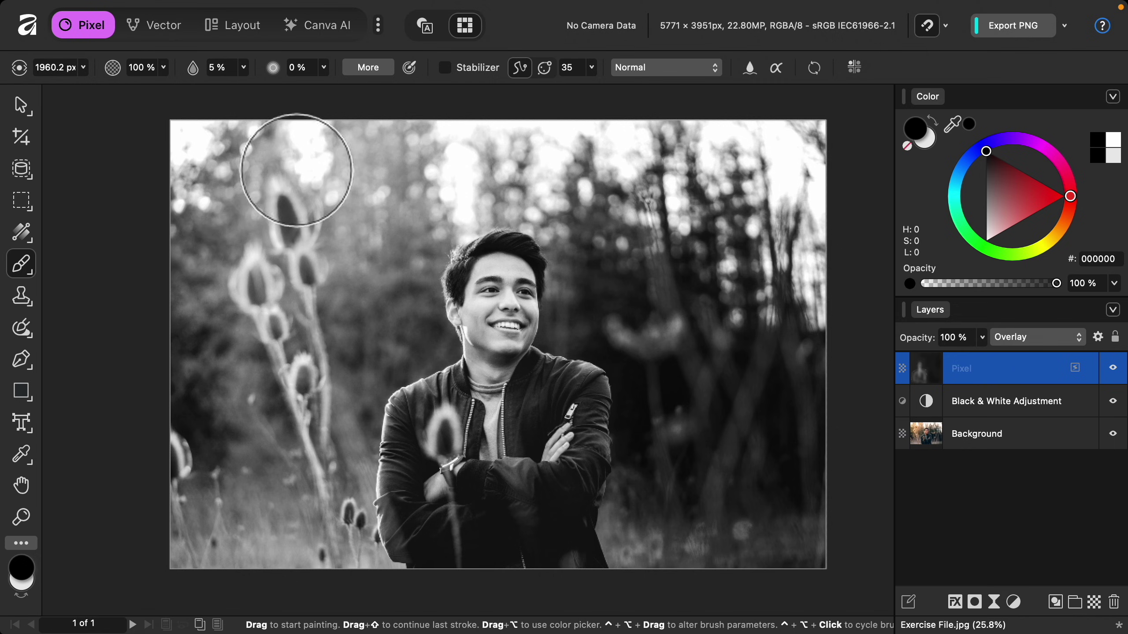
mouse_move(384, 329)
mouse_down()
mouse_move(345, 328)
mouse_move(319, 534)
mouse_move(232, 512)
mouse_move(176, 315)
mouse_move(176, 496)
mouse_move(320, 542)
mouse_move(272, 557)
mouse_up()
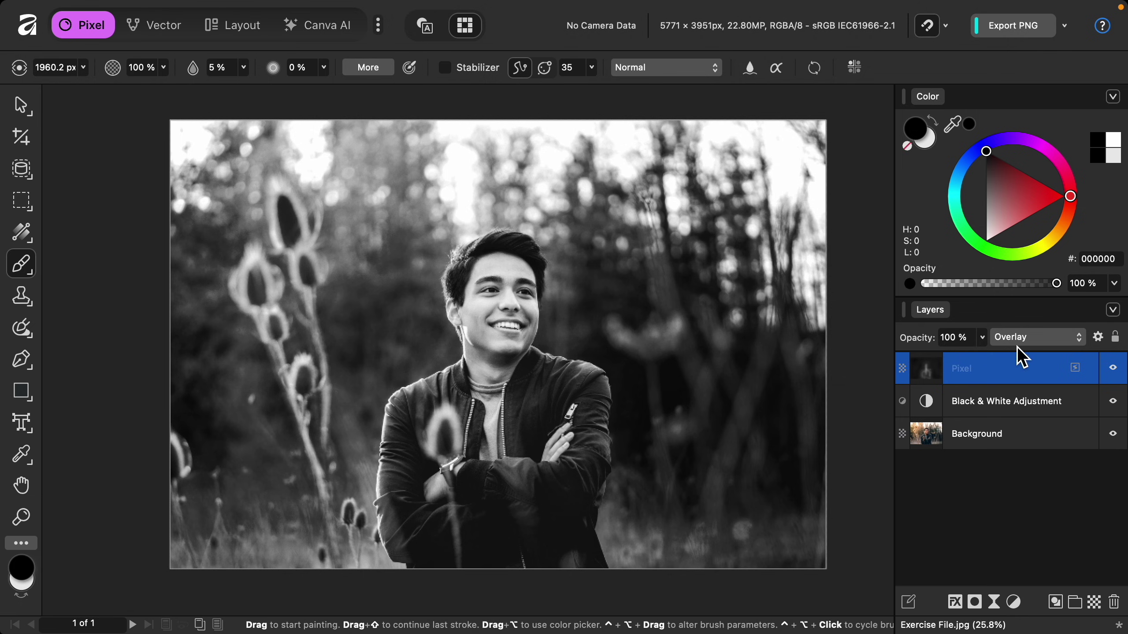
click(1113, 369)
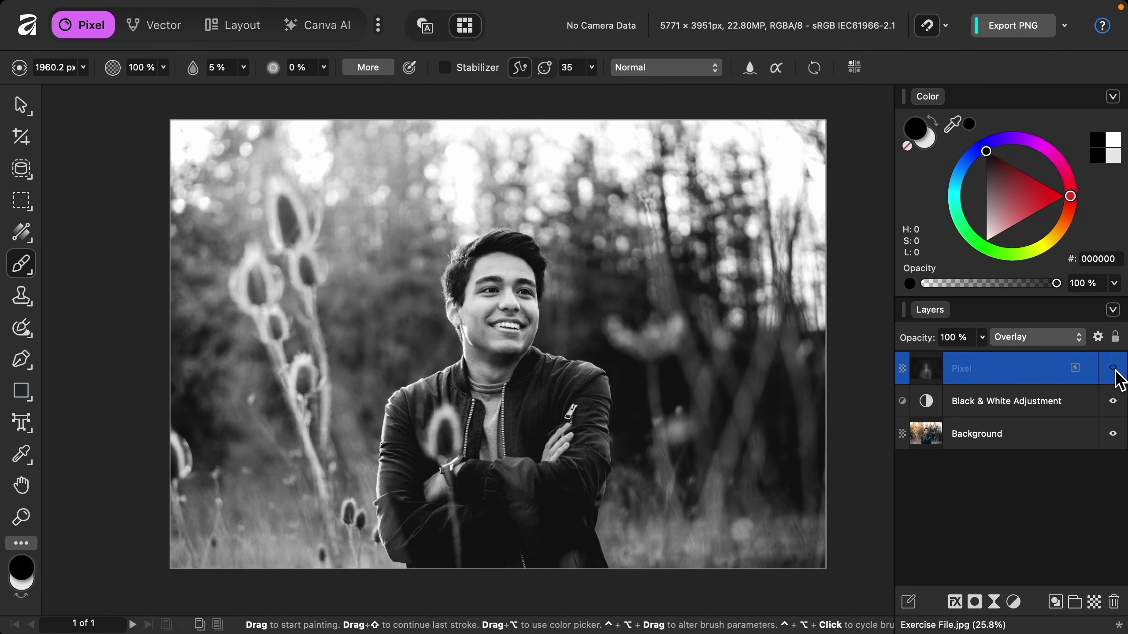
click(1113, 368)
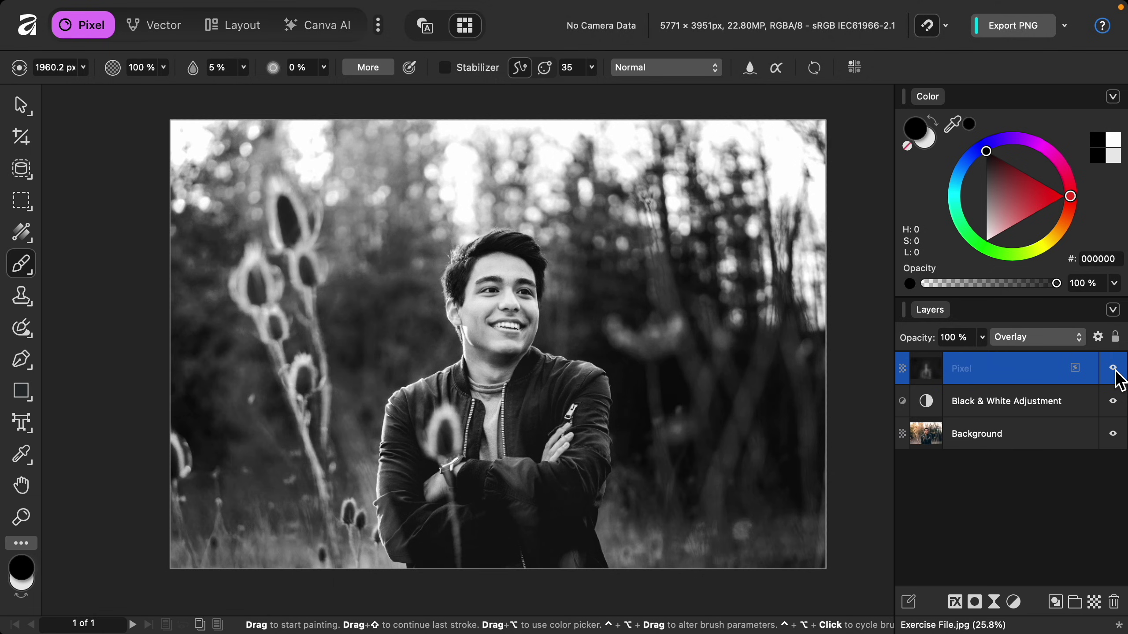
click(1113, 368)
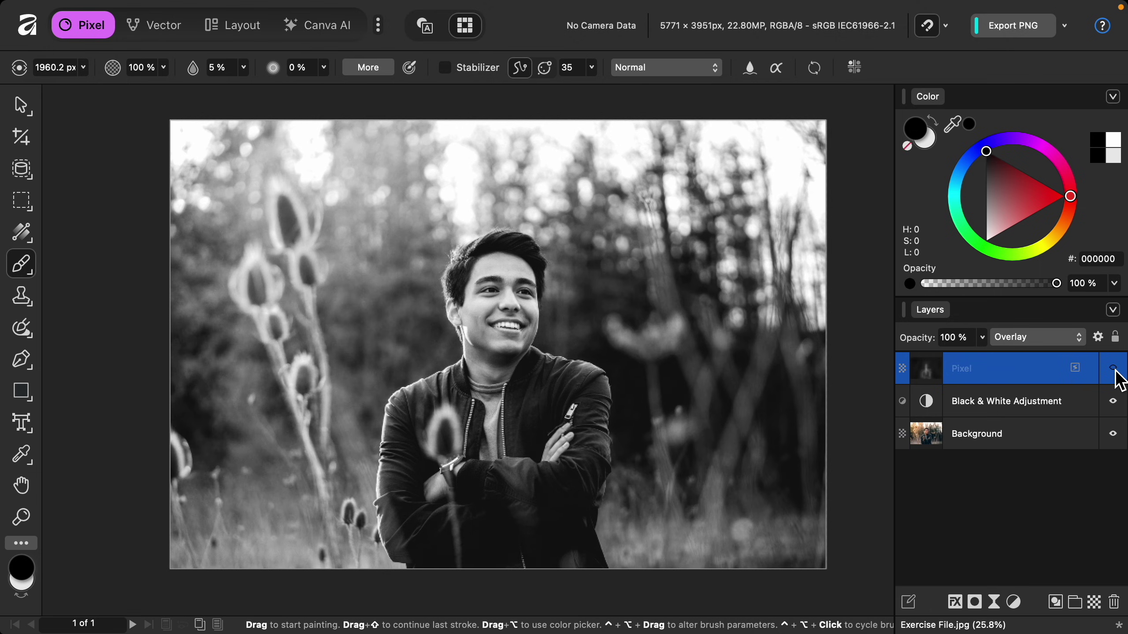
click(1114, 368)
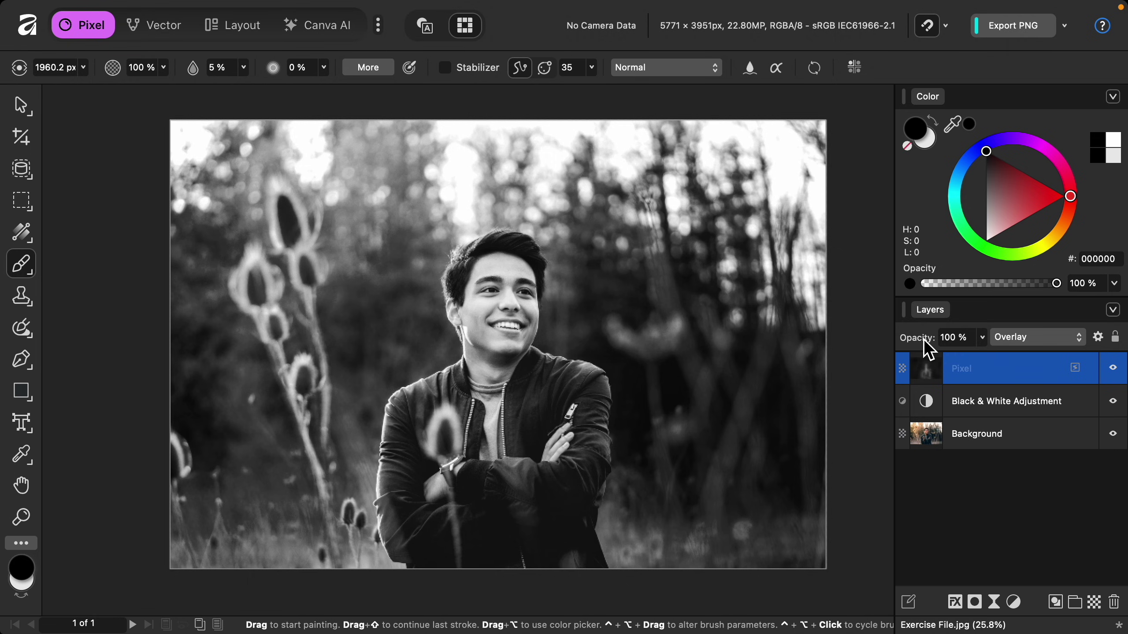
mouse_move(923, 338)
mouse_down()
mouse_move(881, 353)
mouse_move(914, 339)
mouse_up()
shift+click(1036, 408)
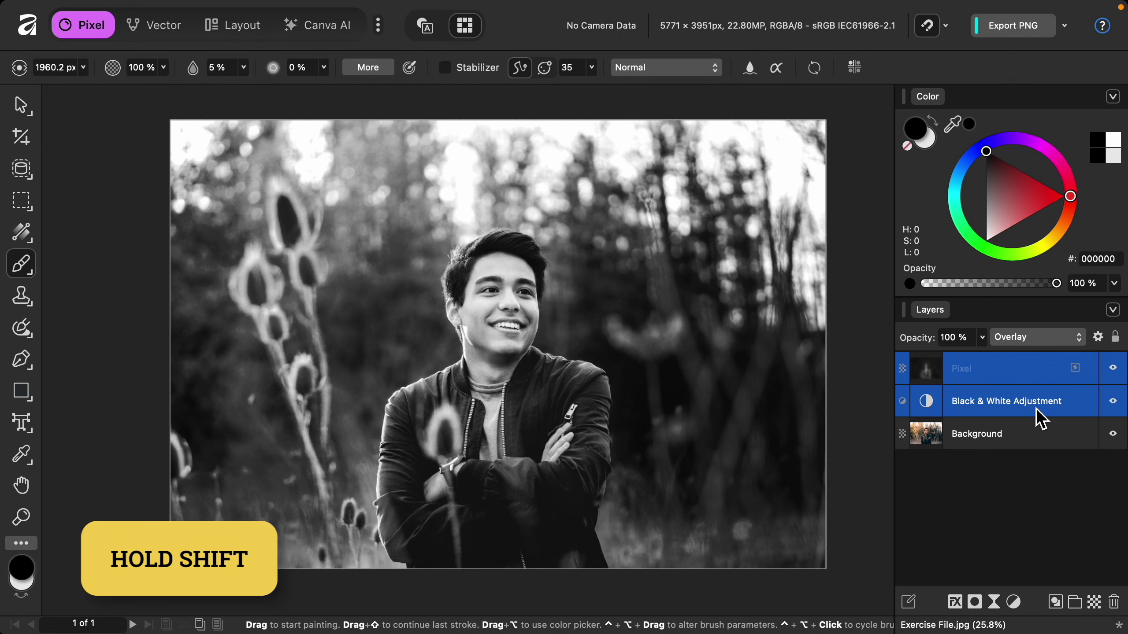
click(1113, 402)
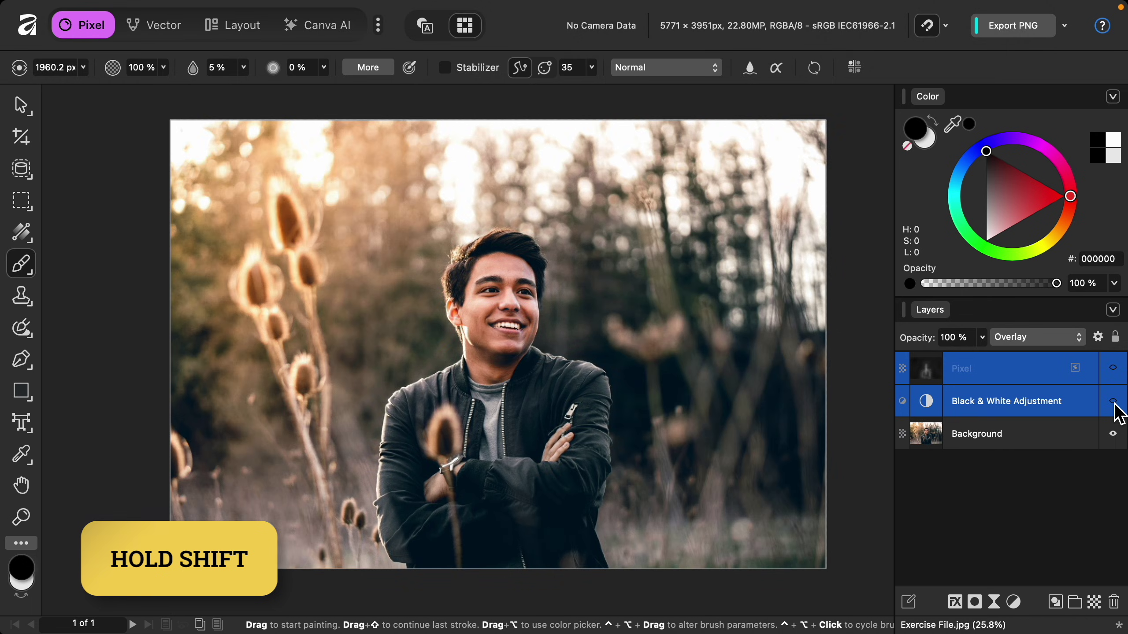
click(1113, 402)
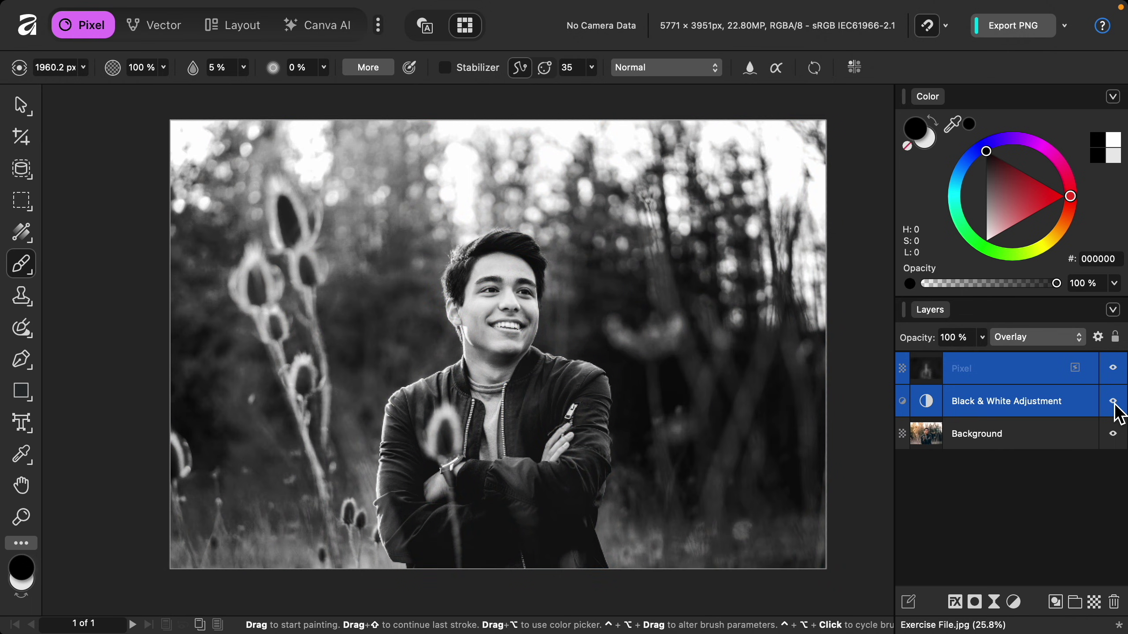